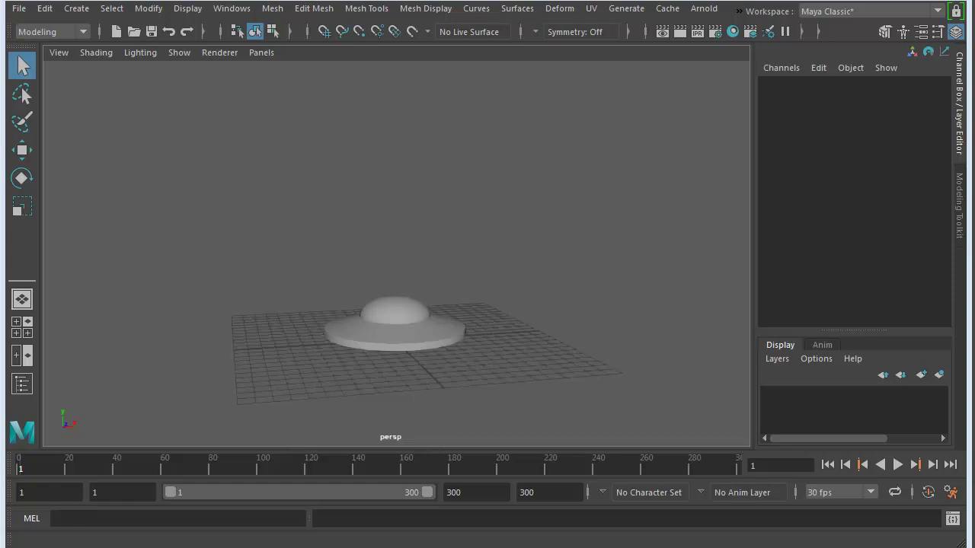
Play and scrub the saucer animation, stopping playback at frame 51.
left_click_drag(55, 465, 19, 473)
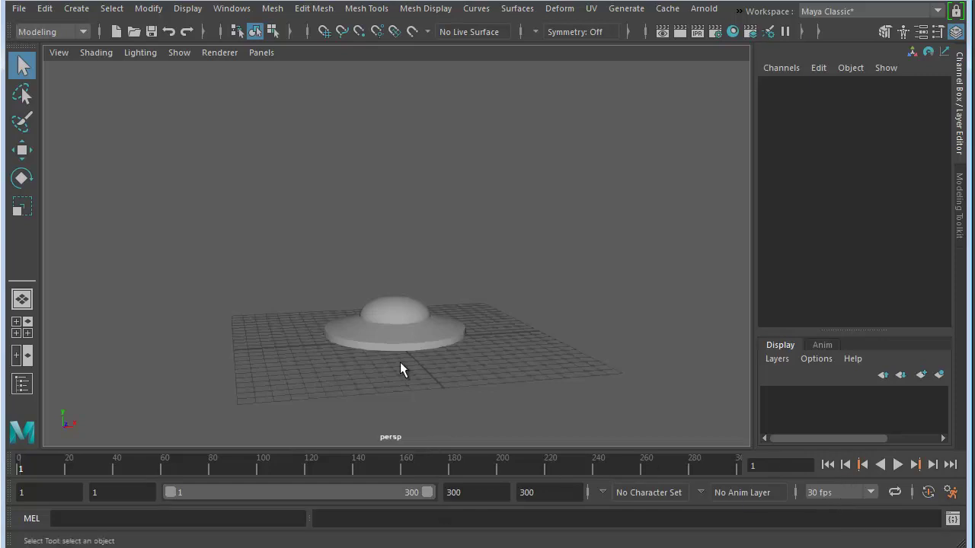
key("alt+v")
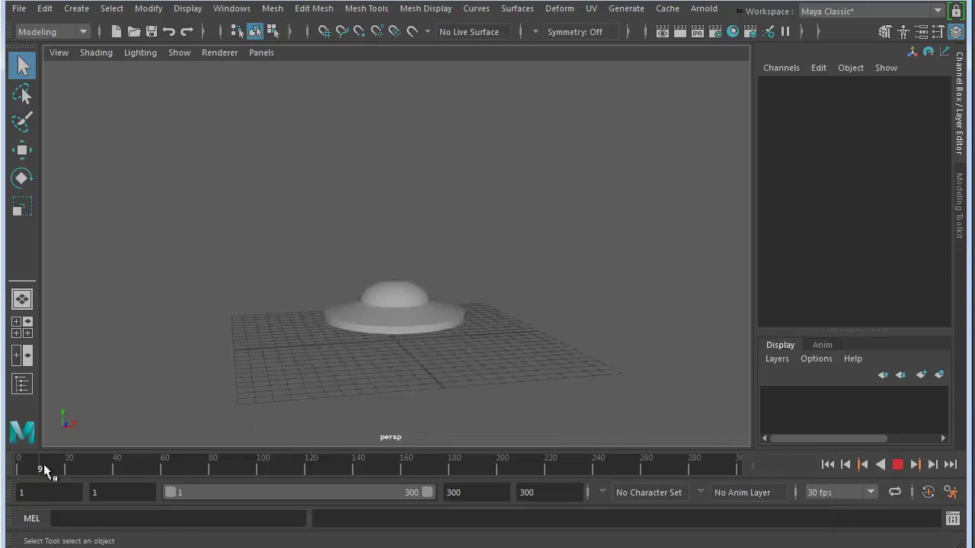
left_click_drag(171, 470, 11, 479)
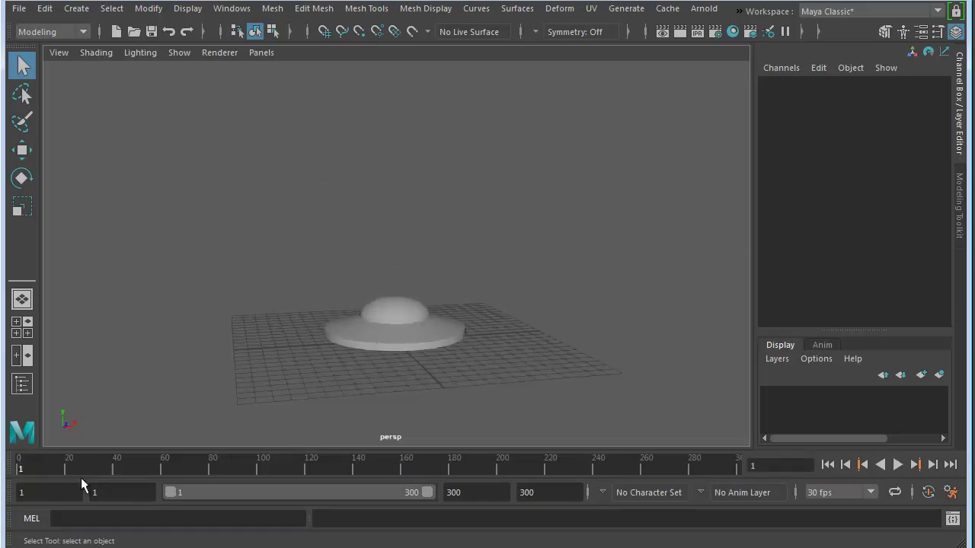
left_click(898, 464)
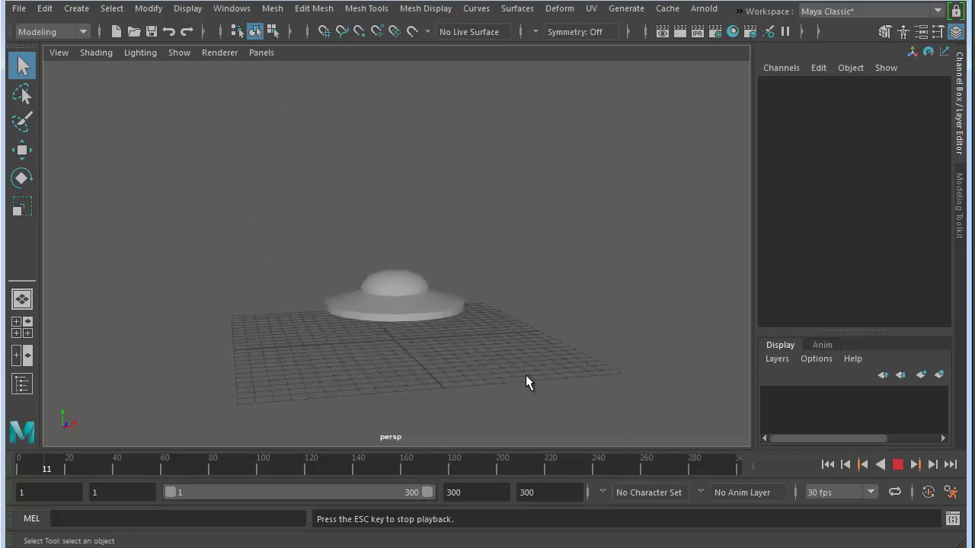
left_click(898, 465)
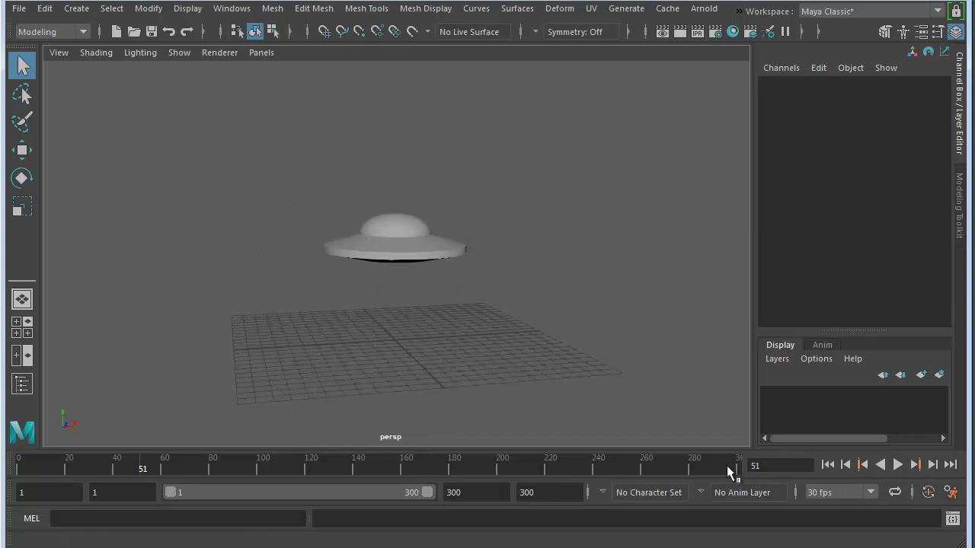
Jump the timeline back to frame 1 so the saucer rests on the grid.
left_click(826, 465)
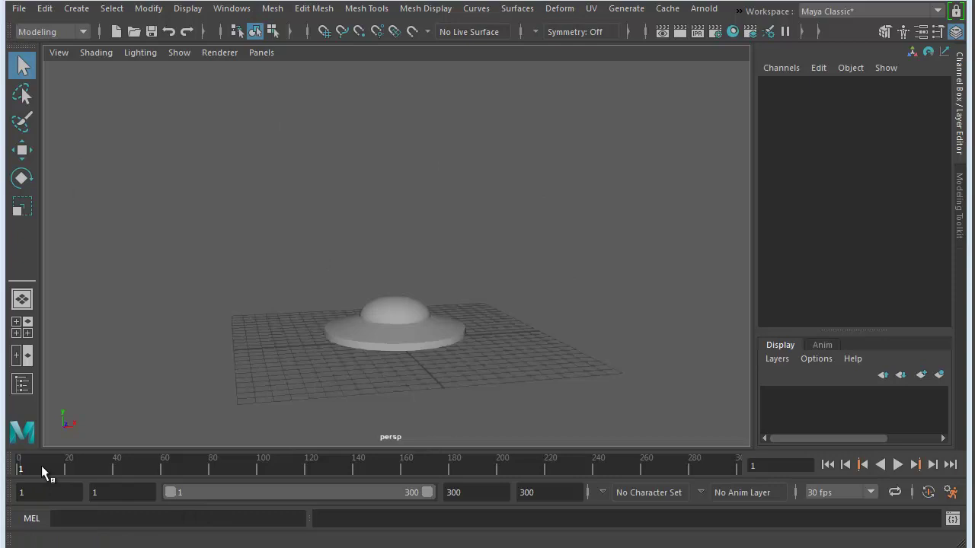
Dolly the camera closer to the saucer and play the animation through to frame 300.
key("alt+v")
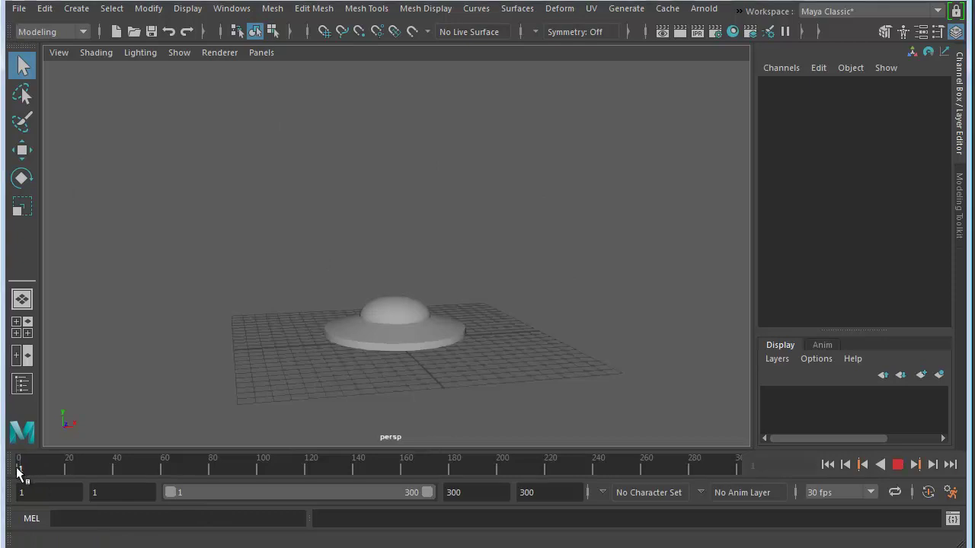
left_click_drag(130, 466, 712, 468)
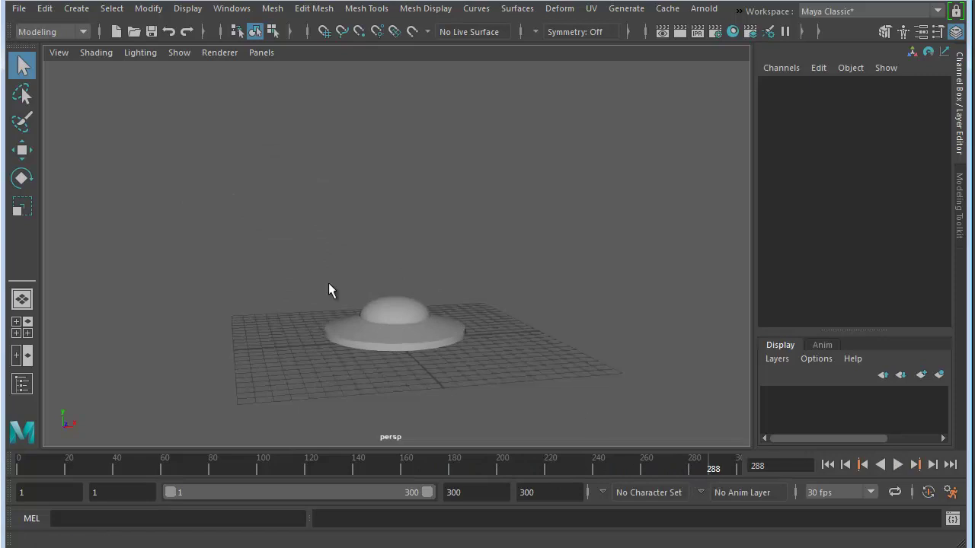
scroll(366, 286, "up", 3)
middle_click_drag(398, 289, 414, 327, "alt")
key("alt+v")
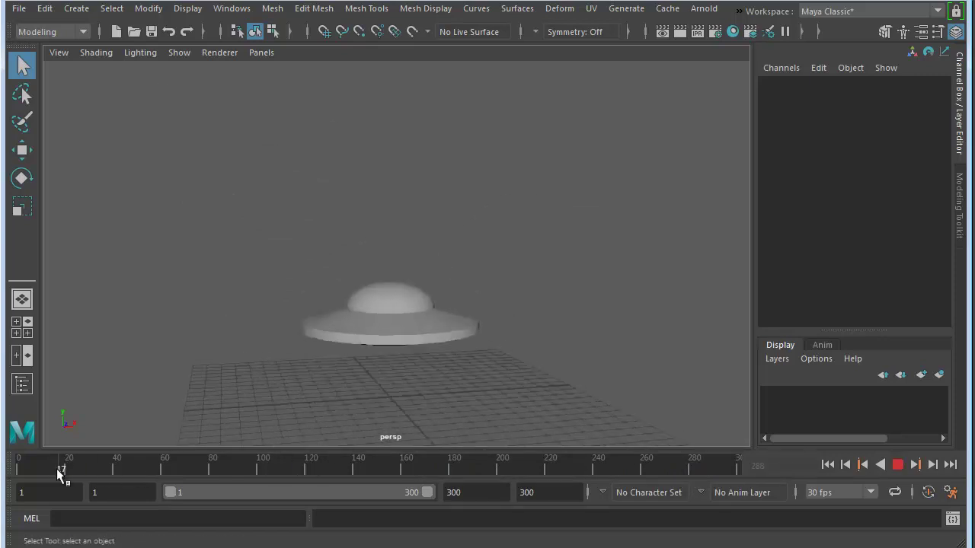
left_click_drag(187, 466, 746, 502)
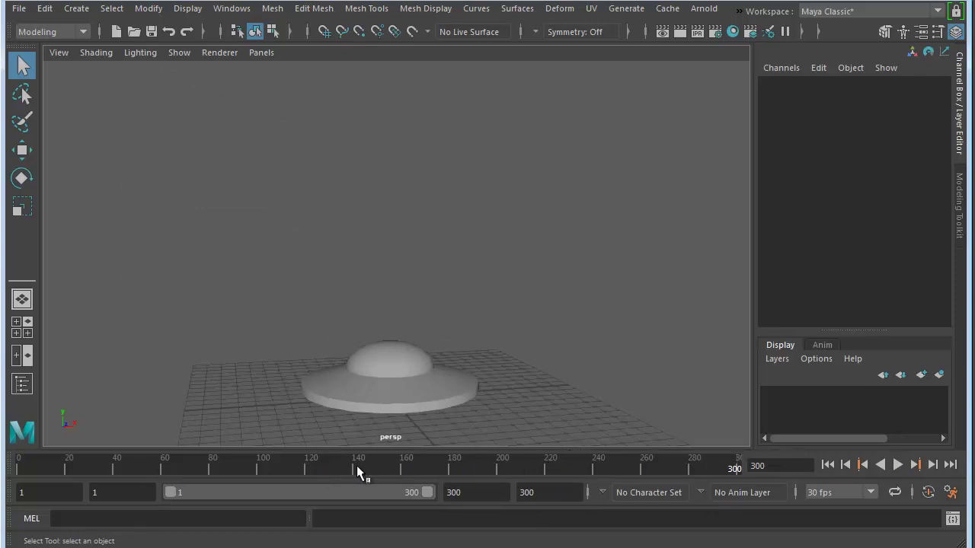
Open Playblast Options from the time slider, enlarge the window, and reset its settings to defaults.
right_click(329, 464)
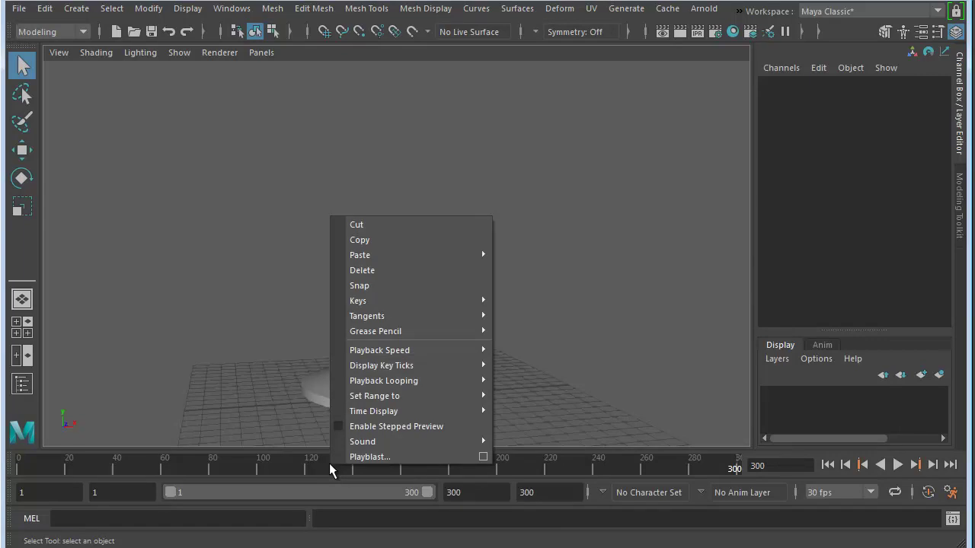
left_click(483, 457)
left_click_drag(524, 204, 406, 80)
left_click_drag(629, 352, 730, 462)
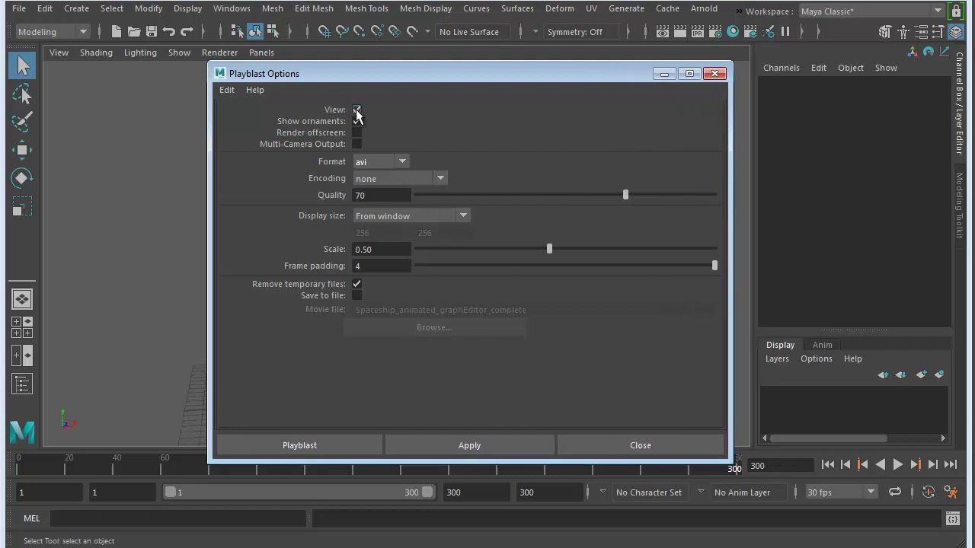
left_click(233, 90)
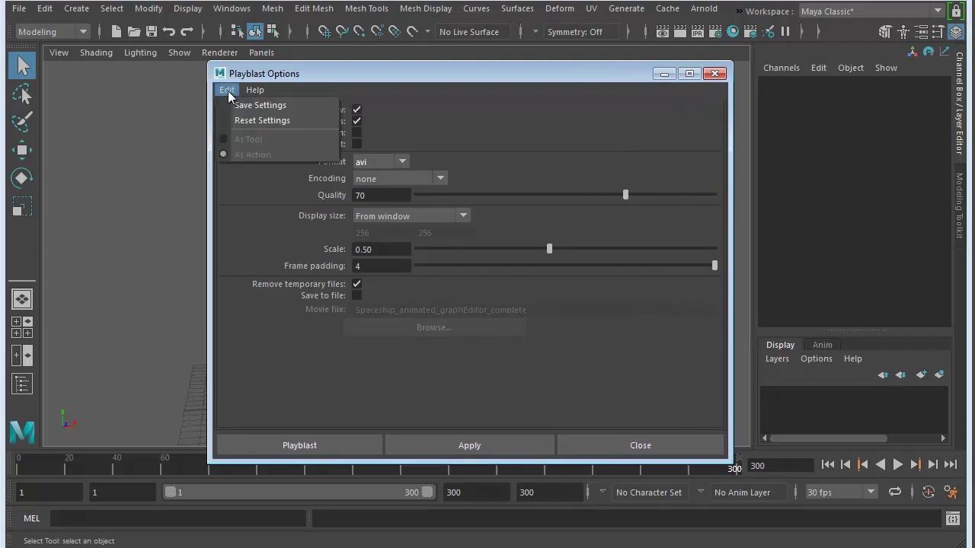
left_click(278, 121)
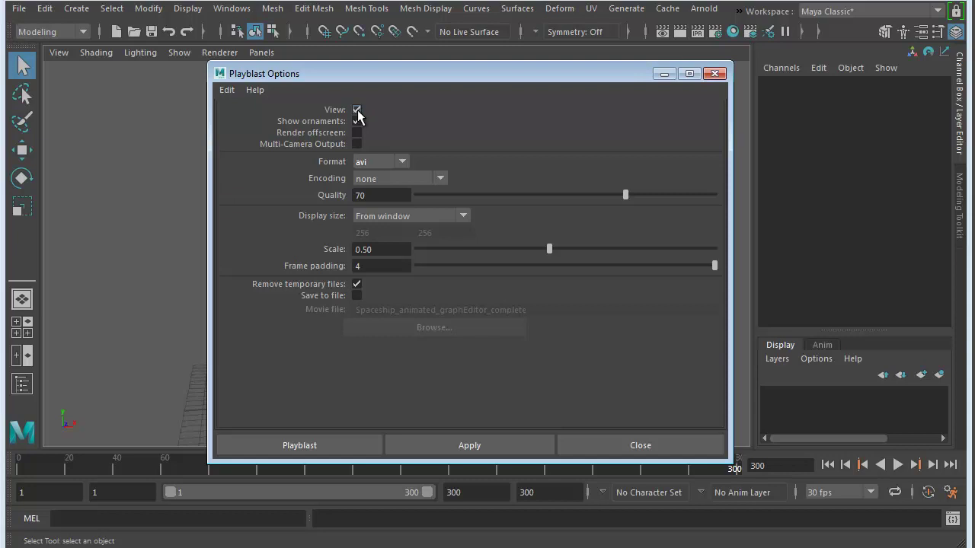
Choose qt as the playblast Format and H.264 from the Encoding list.
left_click(406, 161)
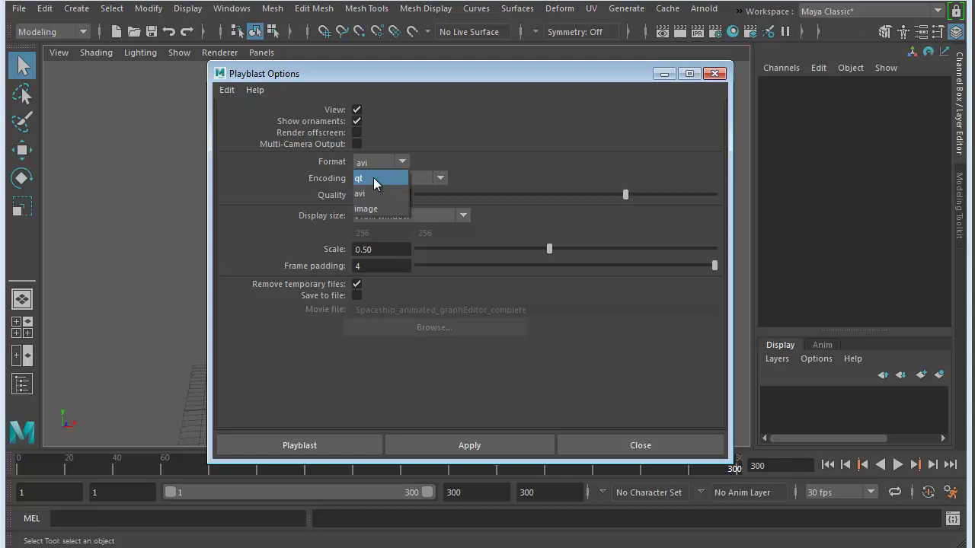
left_click(373, 177)
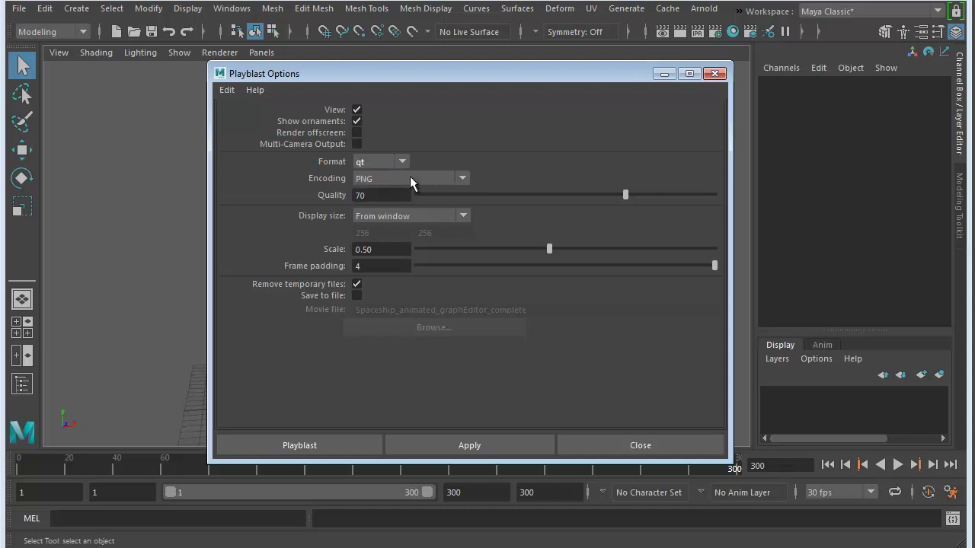
left_click(462, 178)
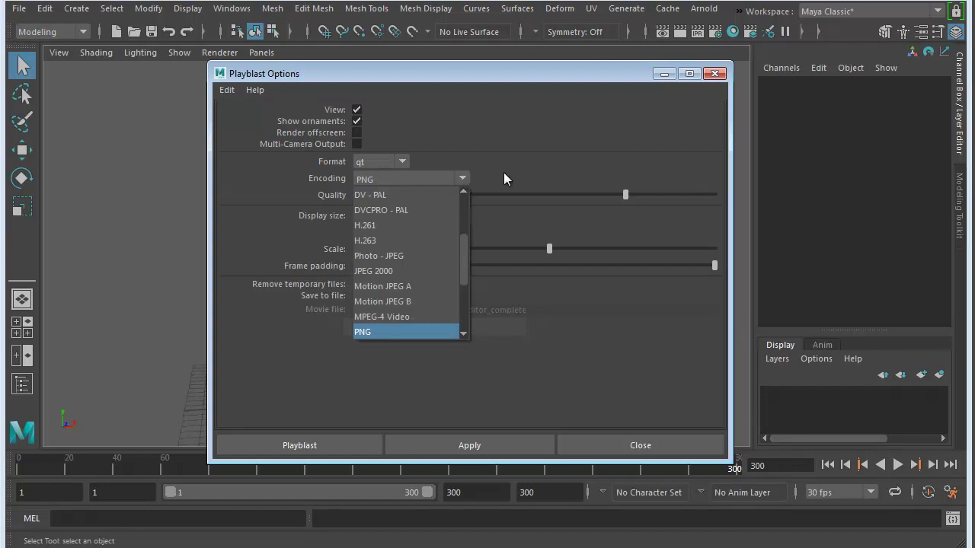
scroll(420, 275, "down", 3)
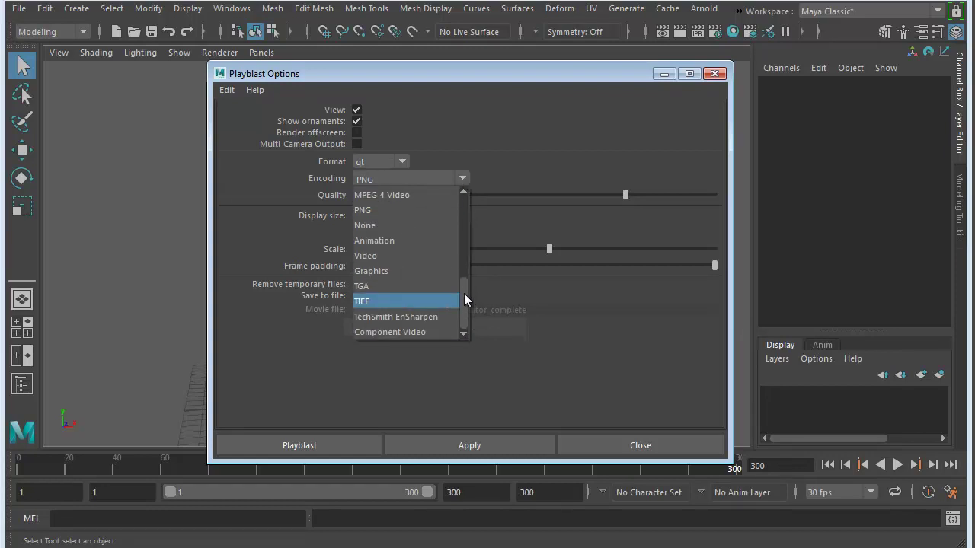
left_click_drag(464, 285, 464, 270)
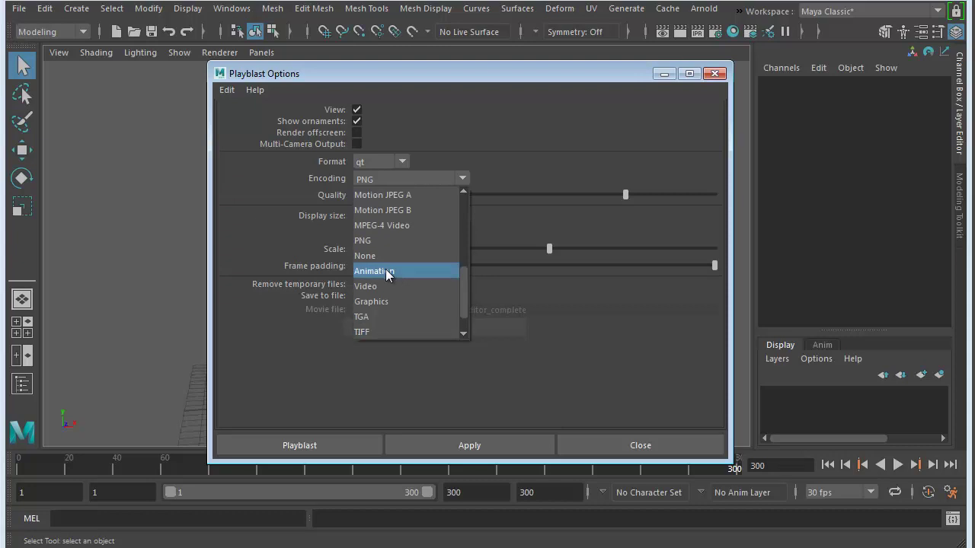
left_click_drag(464, 270, 464, 203)
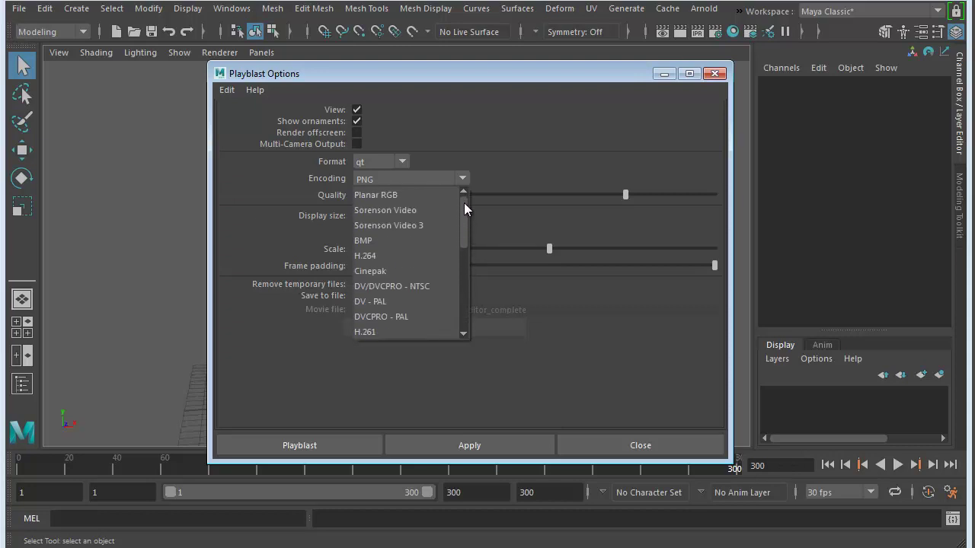
left_click(374, 255)
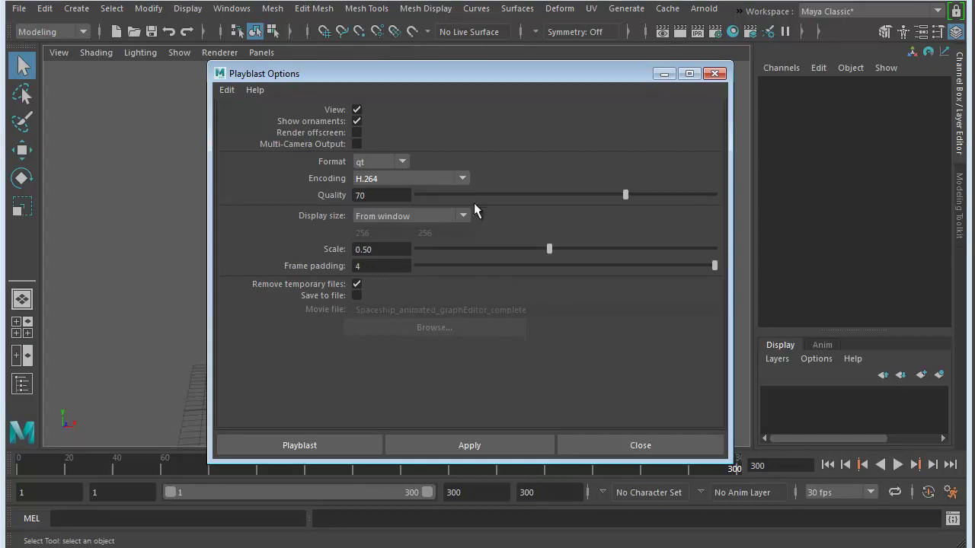
Raise playblast Quality to 100, leaving Display size on From window.
left_click(369, 196)
left_click_drag(624, 194, 745, 194)
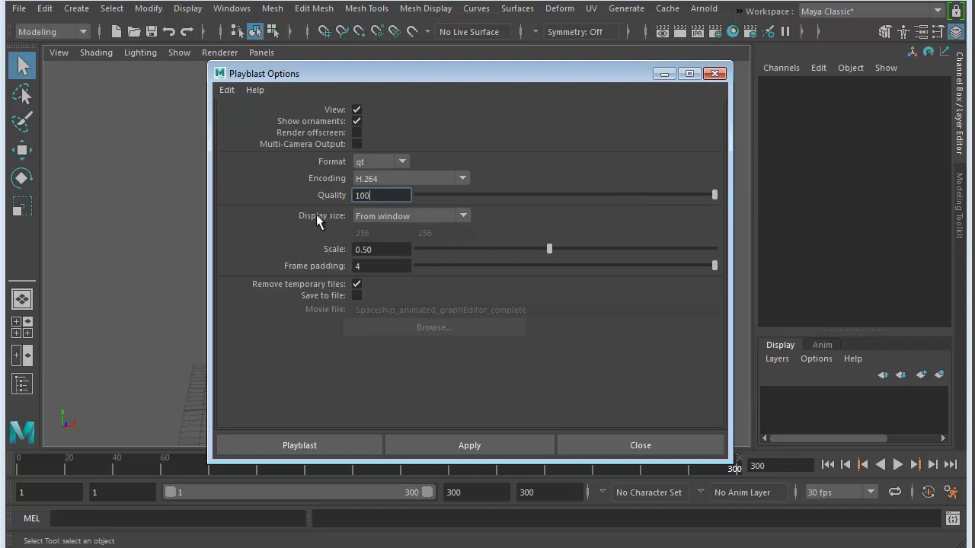
left_click(464, 216)
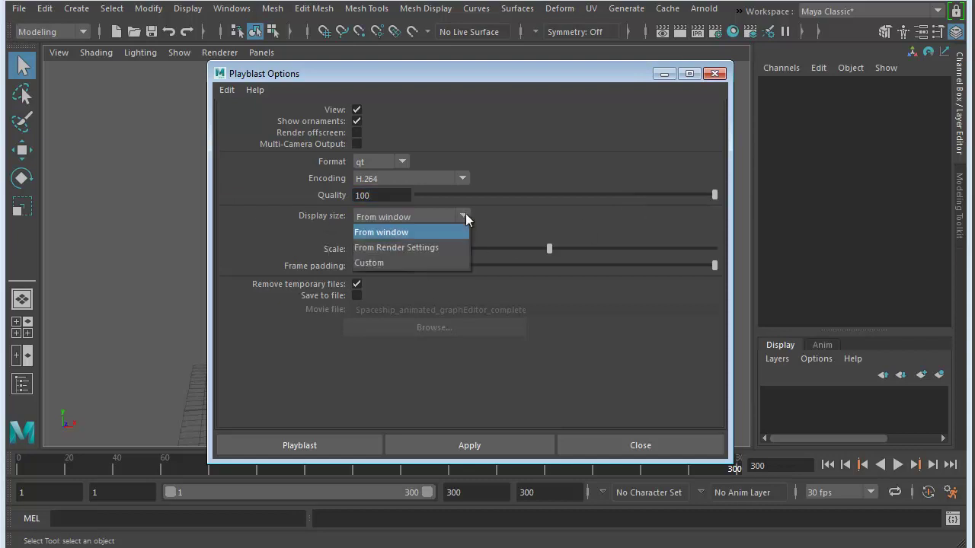
left_click(396, 235)
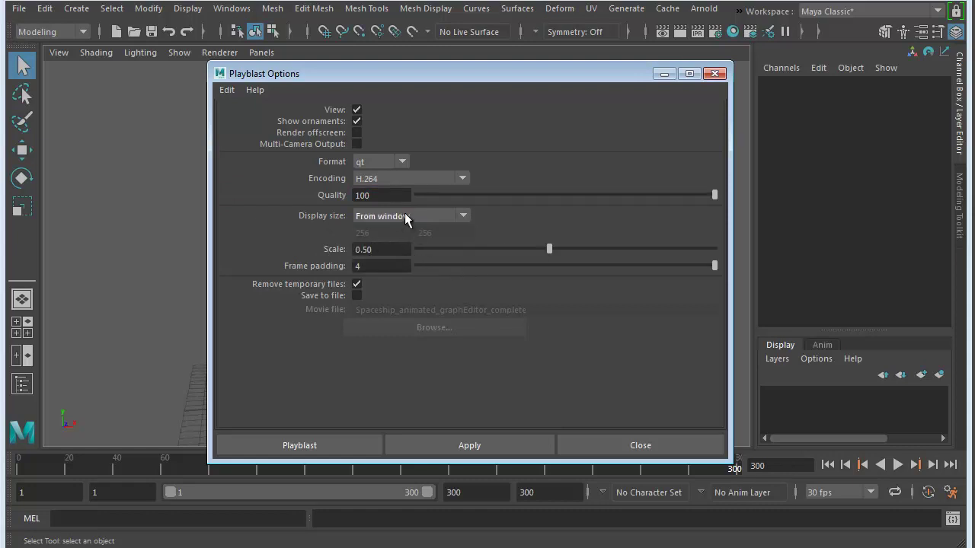
left_click(464, 217)
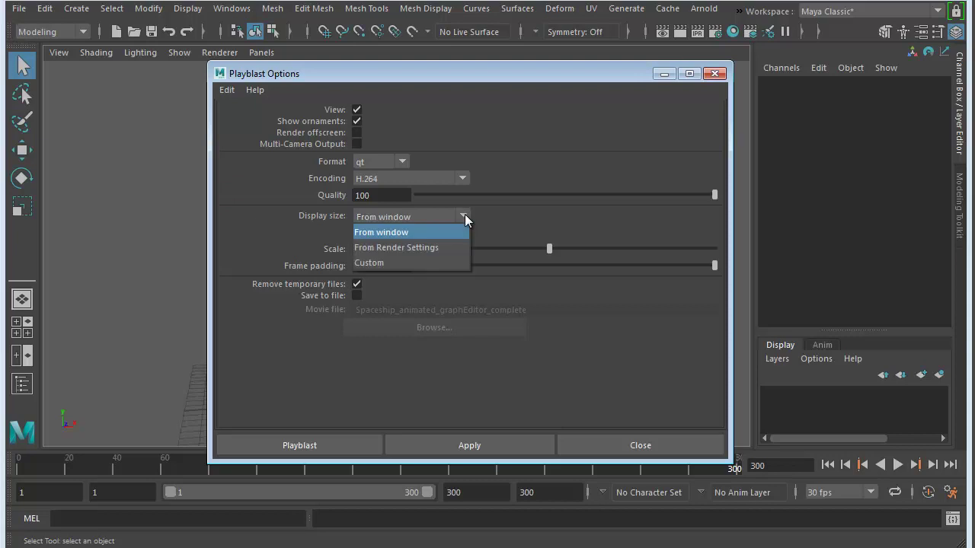
left_click(403, 232)
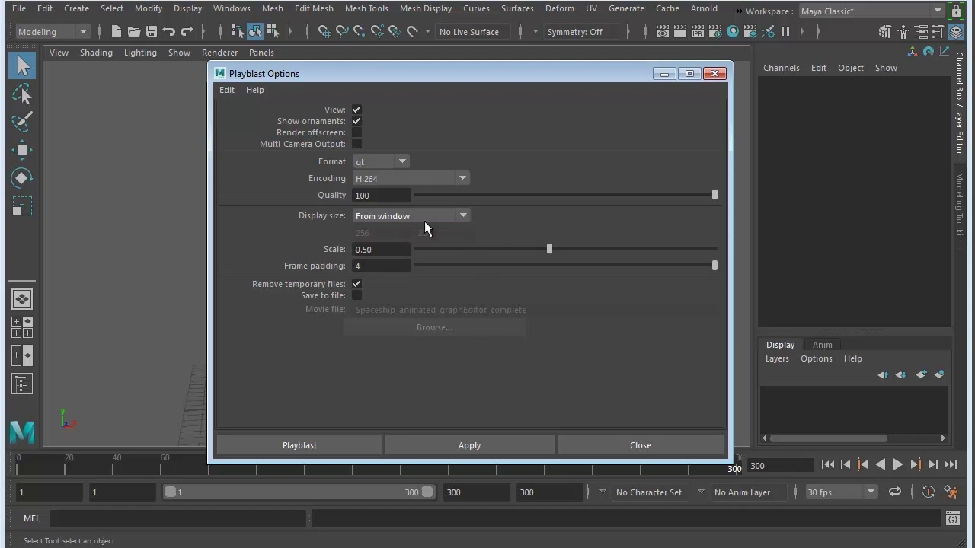
left_click(391, 250)
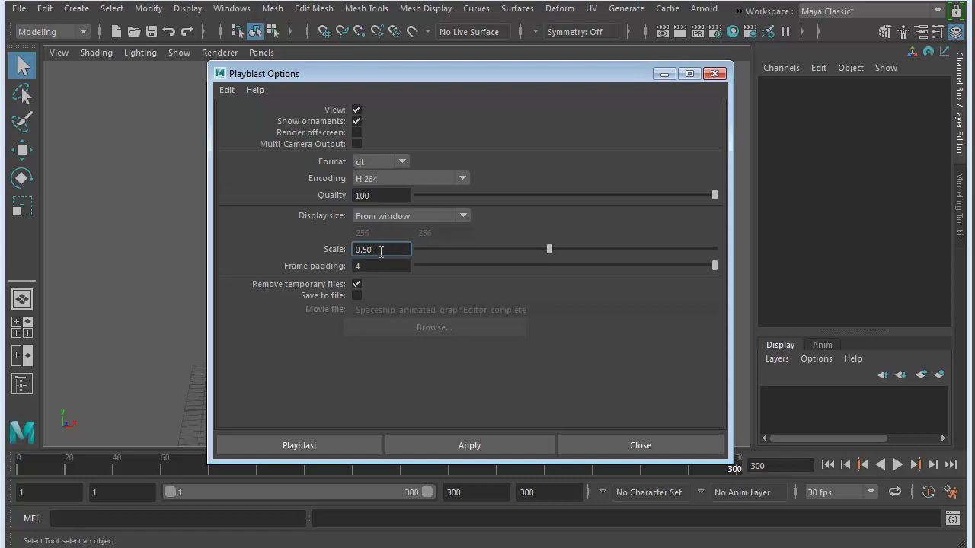
Increase the playblast Scale from 0.50 to 1.00, leaving Save to file turned off.
double_click(381, 250)
left_click(383, 255)
left_click_drag(550, 251, 736, 253)
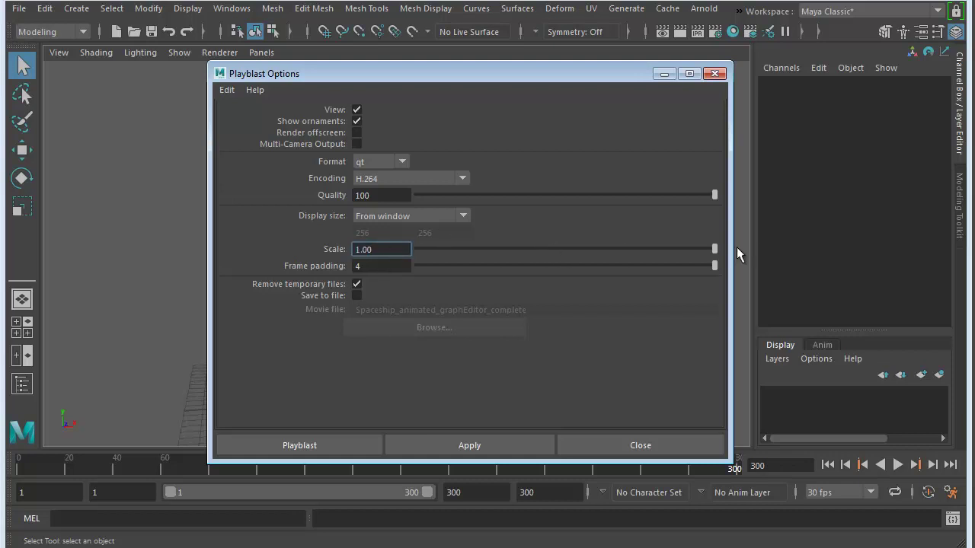
left_click(376, 268)
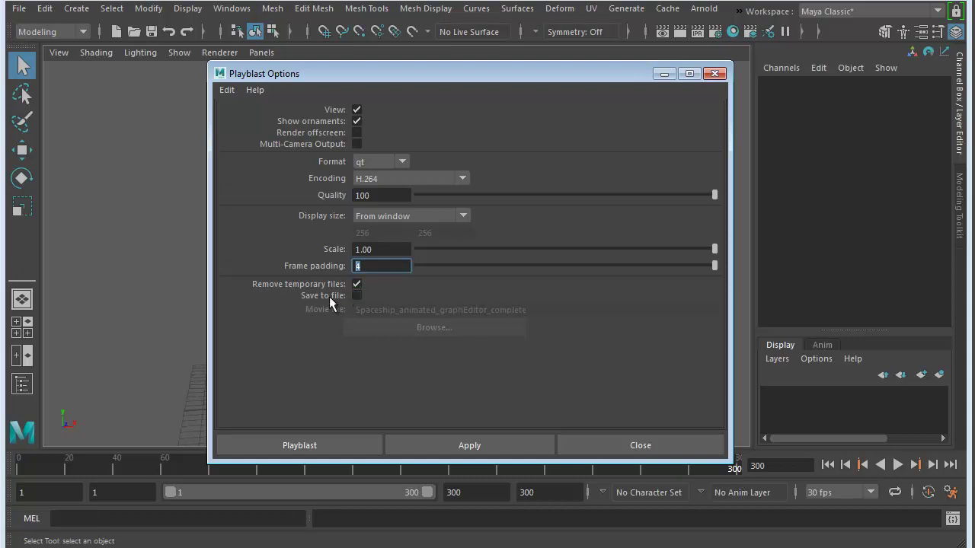
left_click(356, 296)
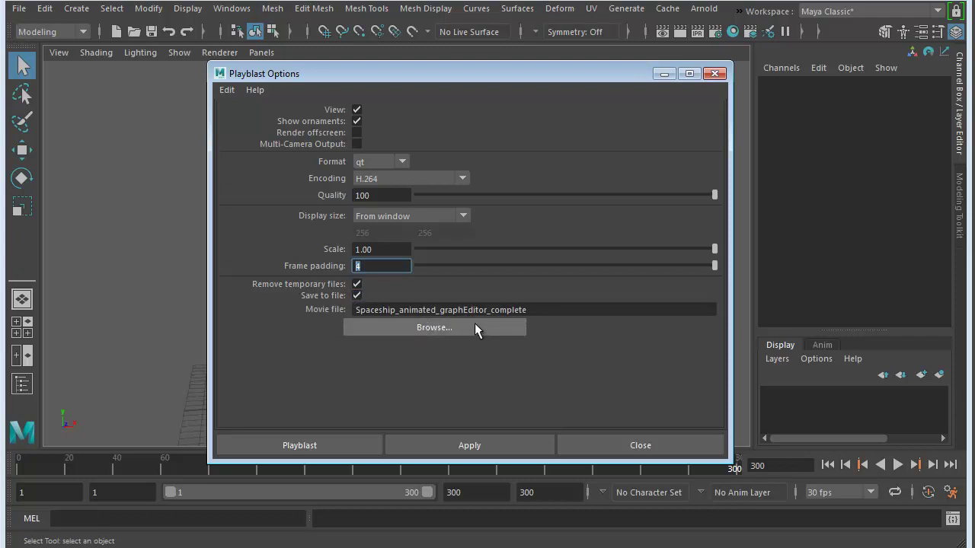
left_click(357, 296)
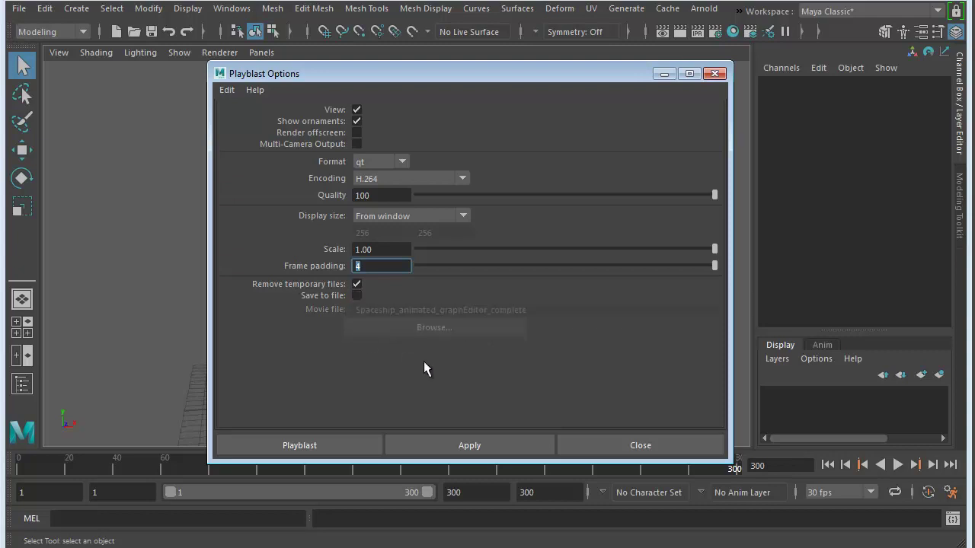
left_click_drag(474, 71, 476, 65)
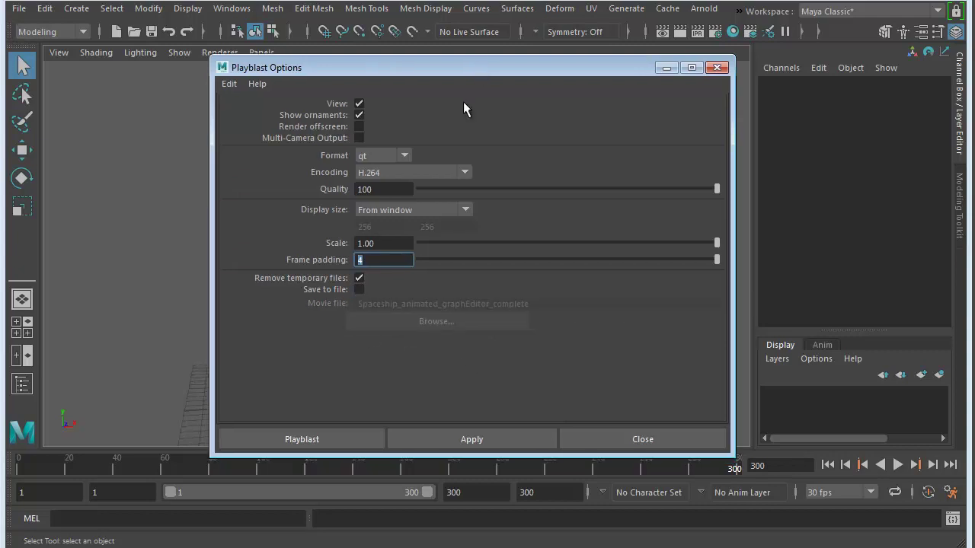
Run the playblast, watch the temporary blast9 movie, and close its player.
left_click(302, 439)
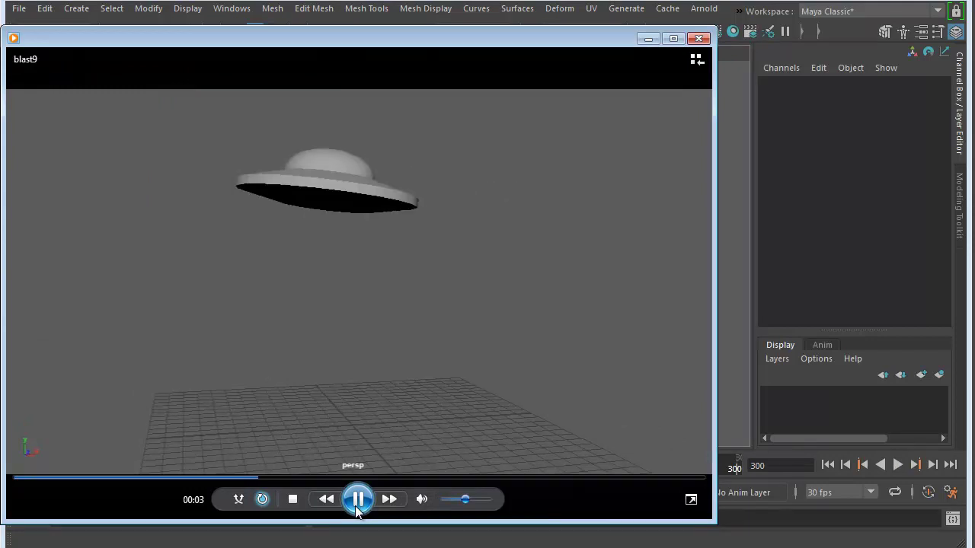
left_click_drag(284, 47, 407, 32)
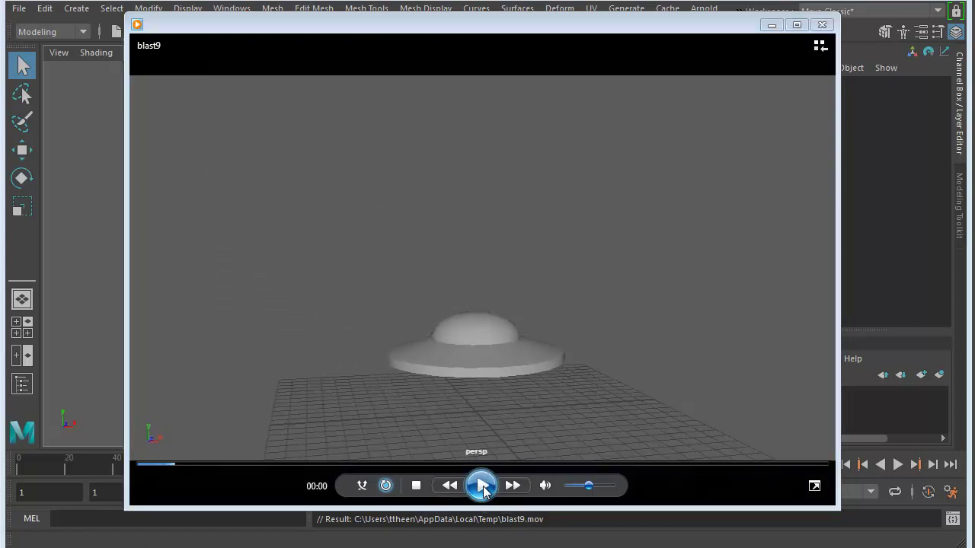
left_click(822, 25)
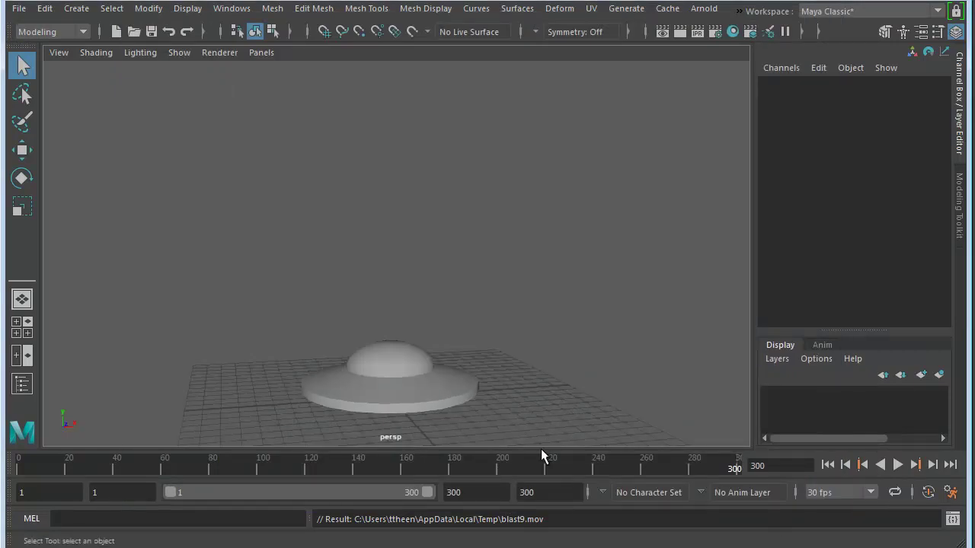
Enable Save to file and set the movie path to SpaceShip_Playblast in Week_09_Videos.
right_click(539, 463)
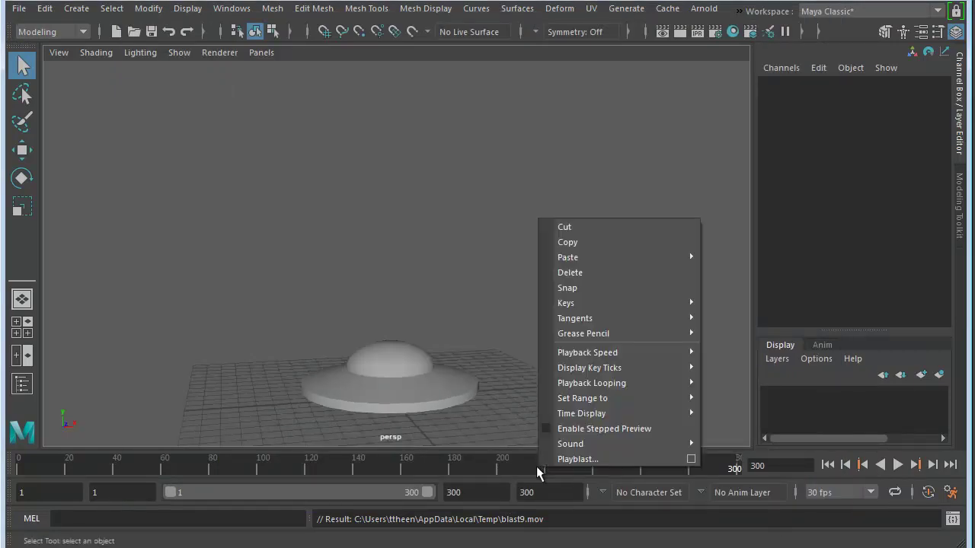
left_click(690, 459)
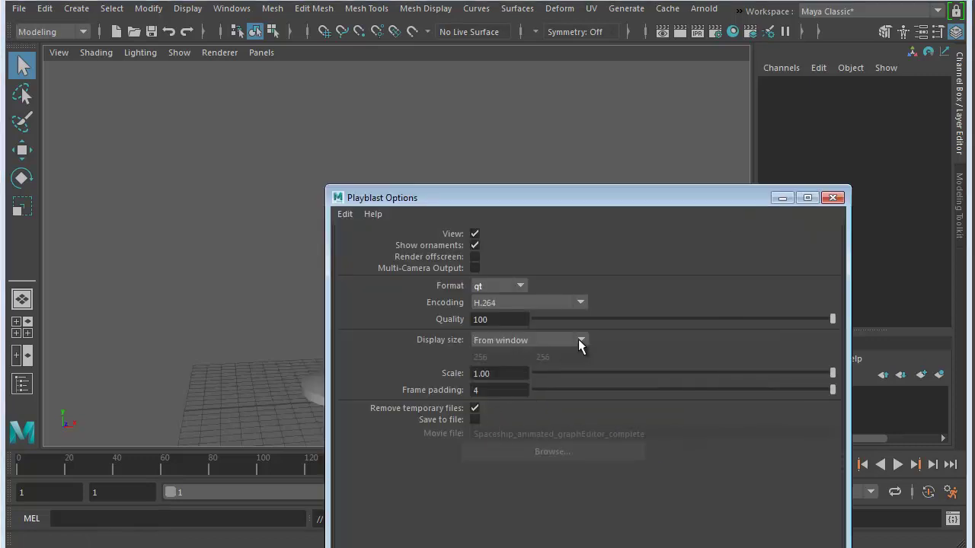
left_click(475, 420)
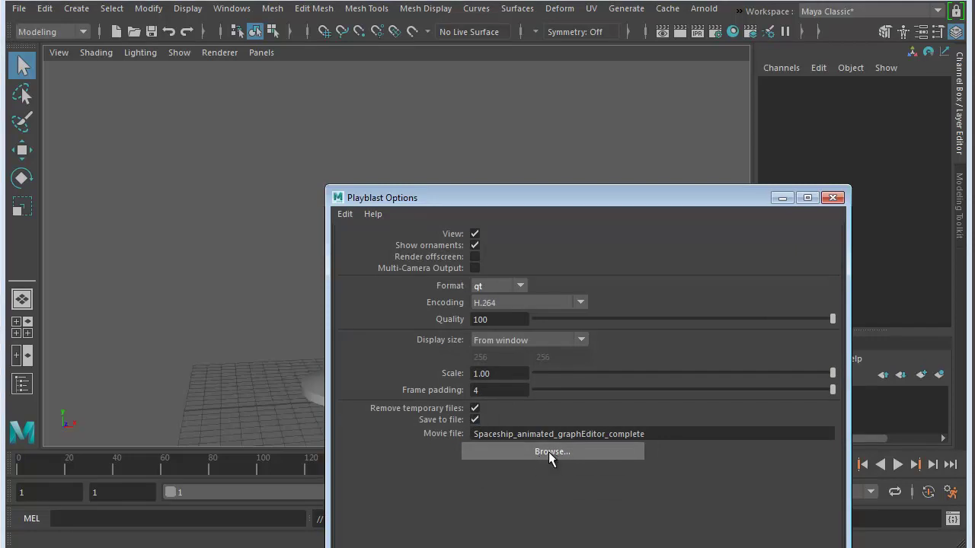
left_click(549, 452)
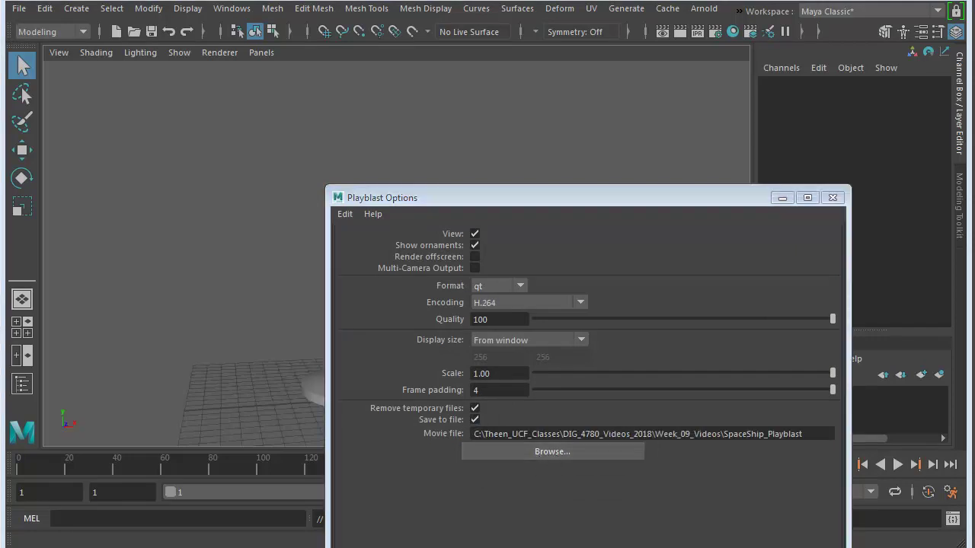
left_click_drag(536, 198, 488, 119)
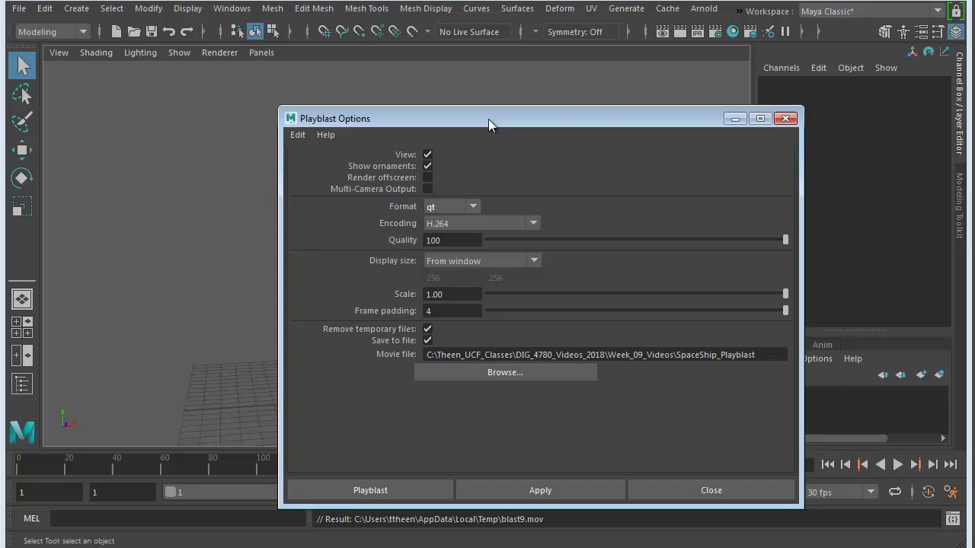
left_click(765, 354)
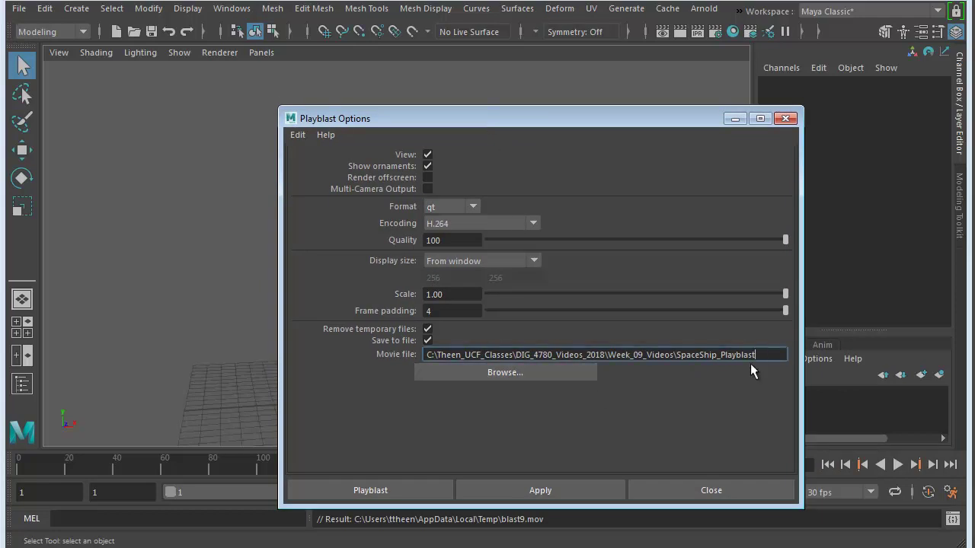
left_click_drag(770, 354, 684, 363)
Playblast to SpaceShip_Playblast.mov and pause the movie at 00:02 in the player.
left_click(386, 491)
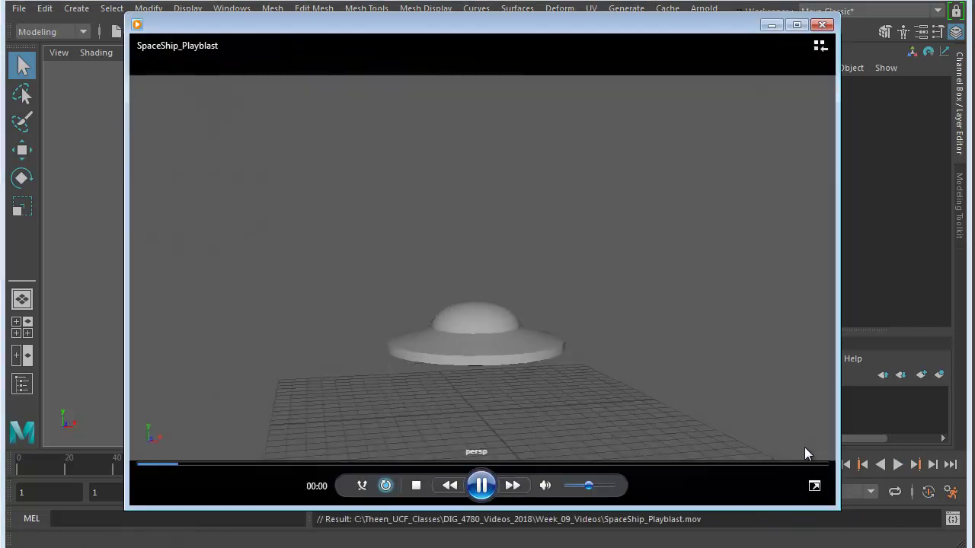
left_click_drag(551, 31, 511, 29)
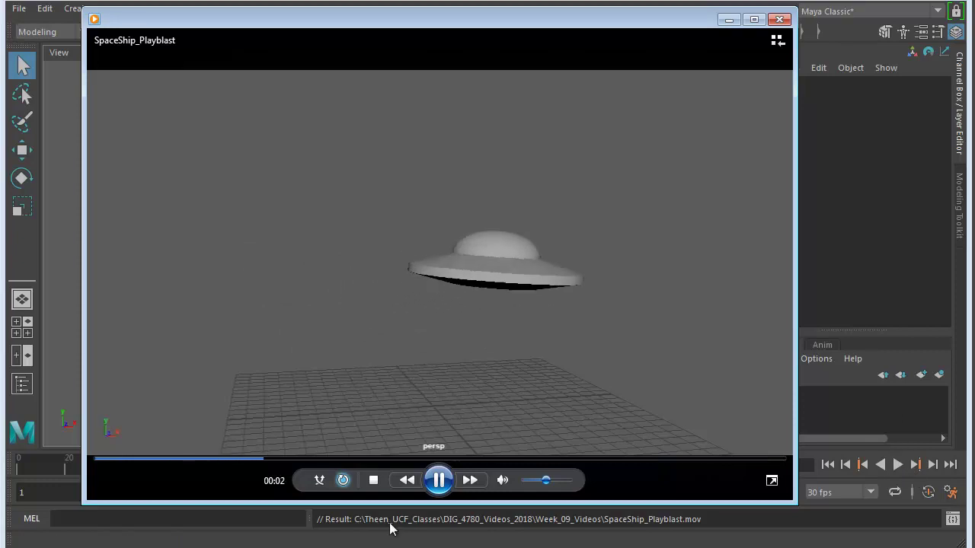
left_click(439, 480)
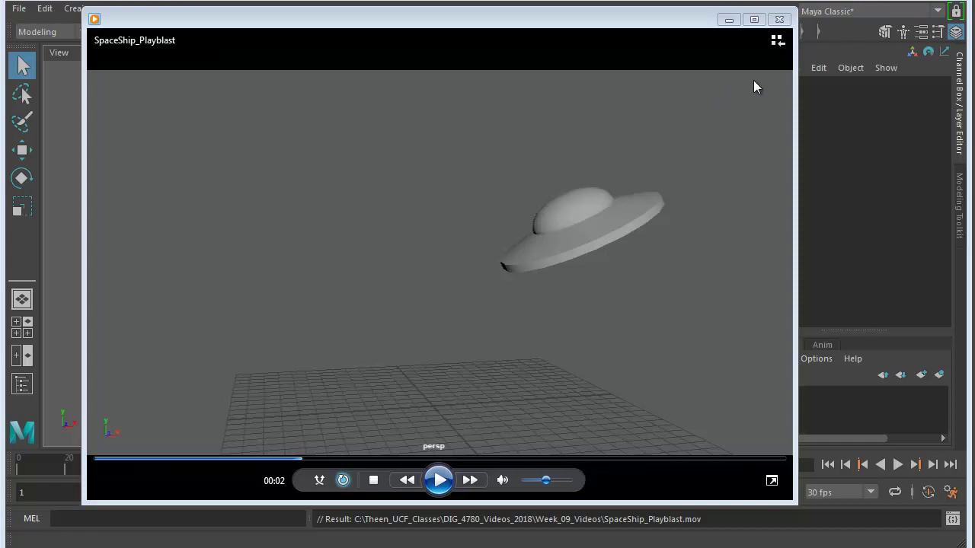
Close the movie player and bring Render Settings' Image Size section into view.
left_click(779, 21)
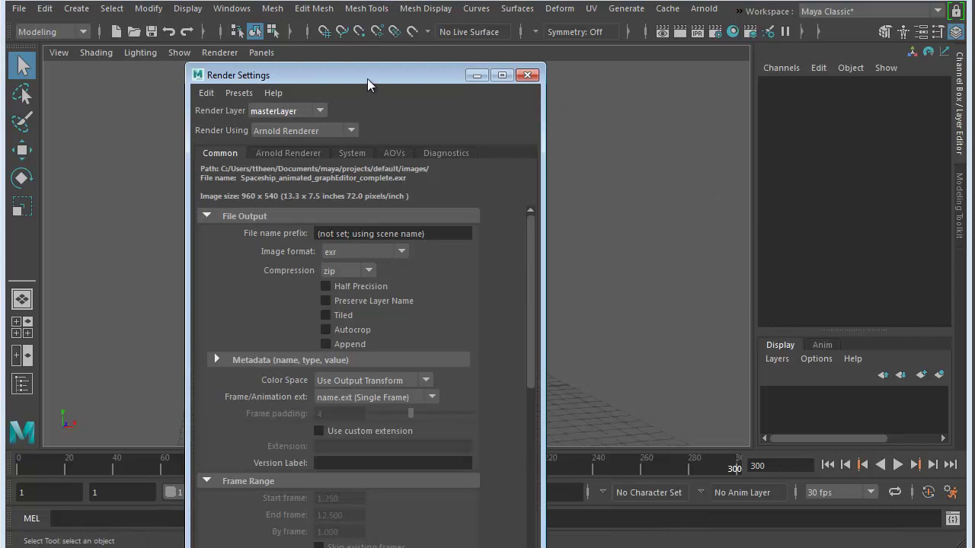
left_click_drag(367, 79, 499, 10)
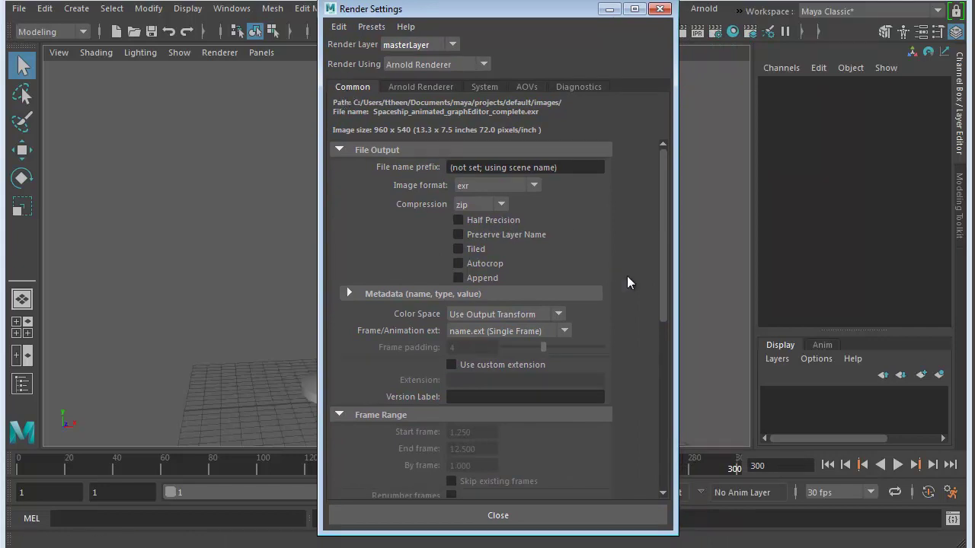
scroll(625, 274, "down", 10)
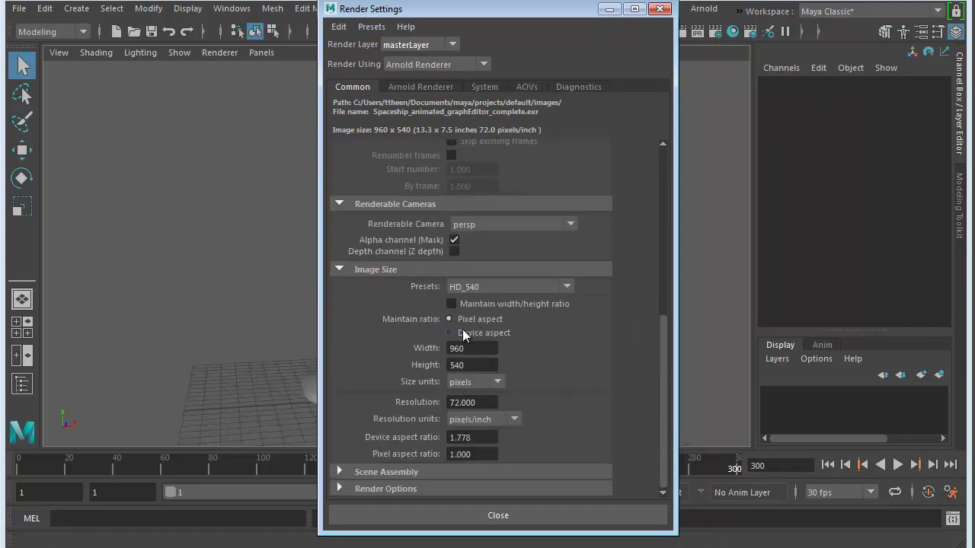
Enter width 854 and height 480 with ratio maintained, leaving 760 × 480, then close Render Settings.
left_click_drag(474, 348, 440, 344)
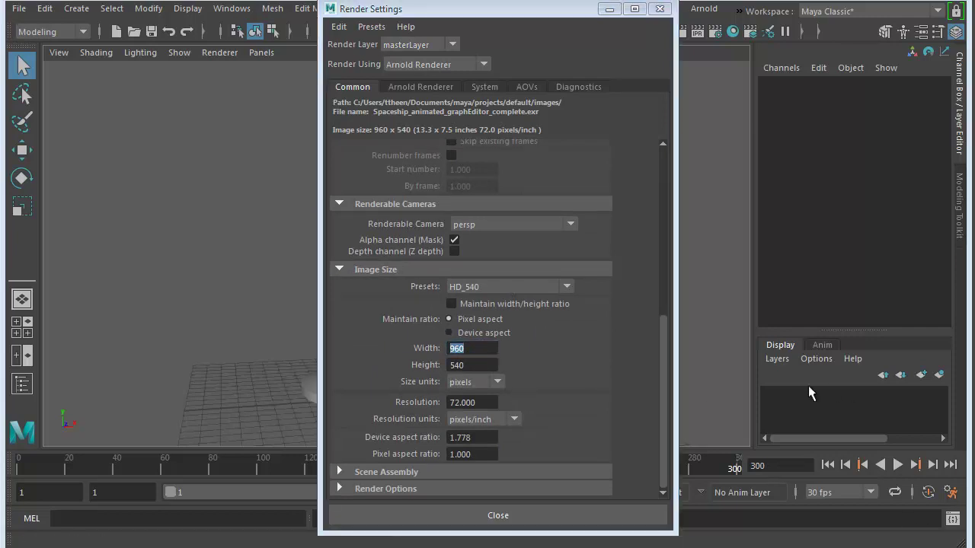
left_click(477, 347)
double_click(456, 348)
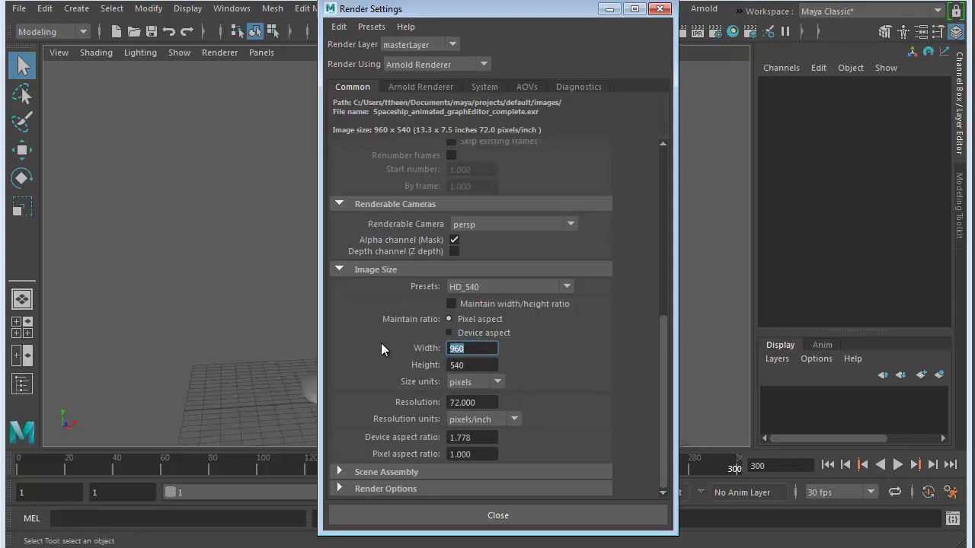
type("854")
key("Tab")
type("480")
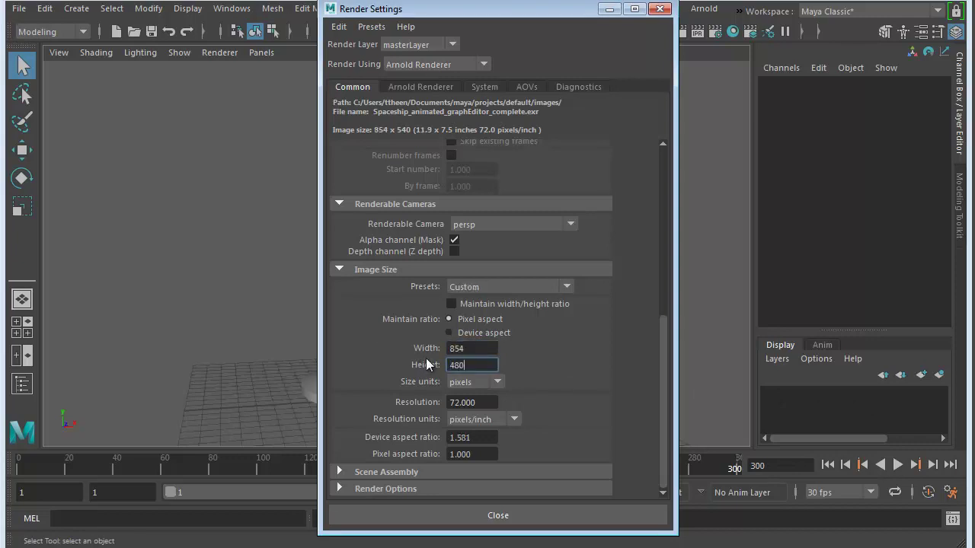
left_click(452, 302)
left_click(483, 404)
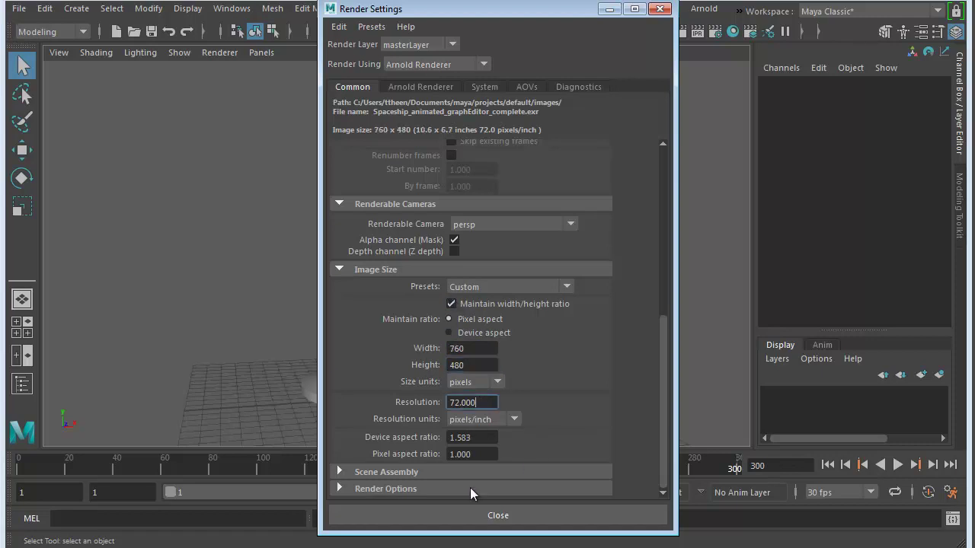
left_click(499, 515)
Playblast from the time slider with Display size set to From Render Settings.
right_click(572, 462)
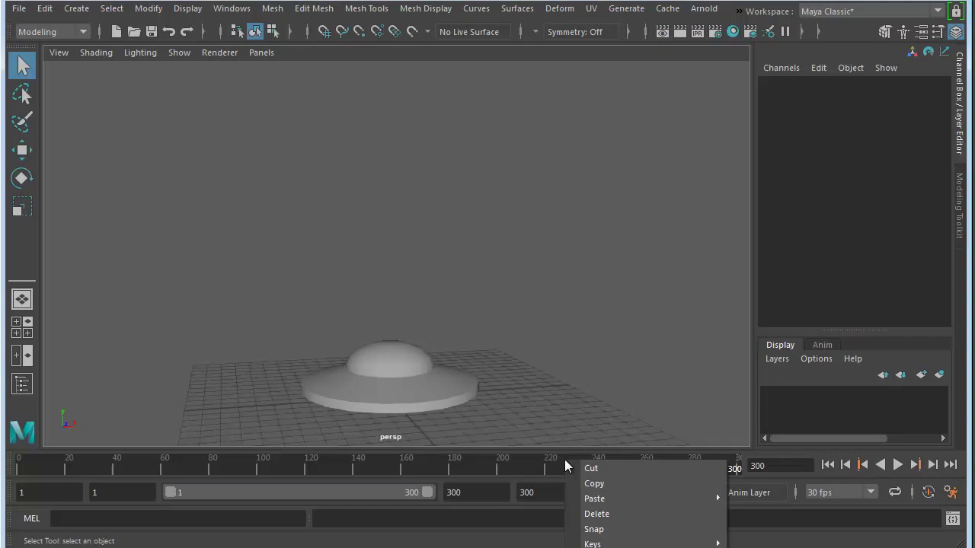
right_click(404, 467)
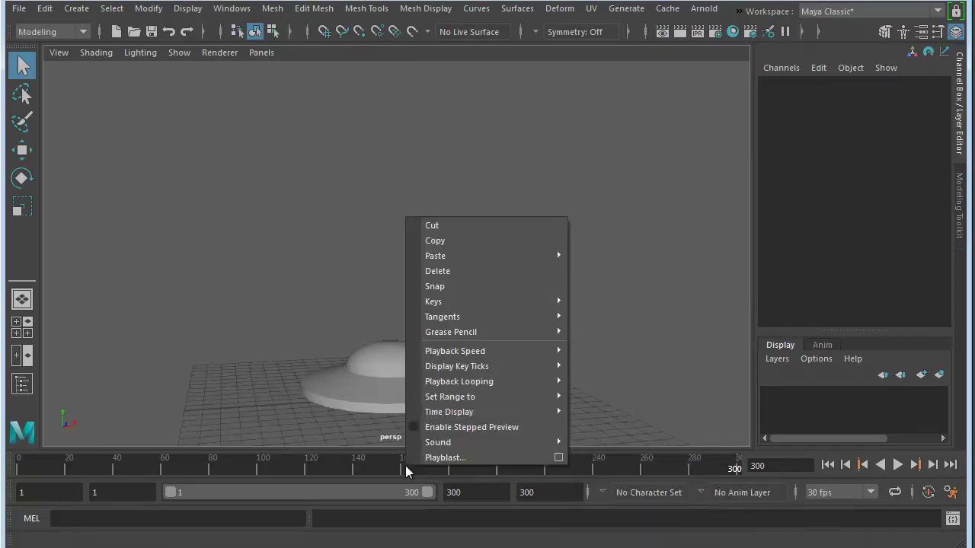
left_click(559, 458)
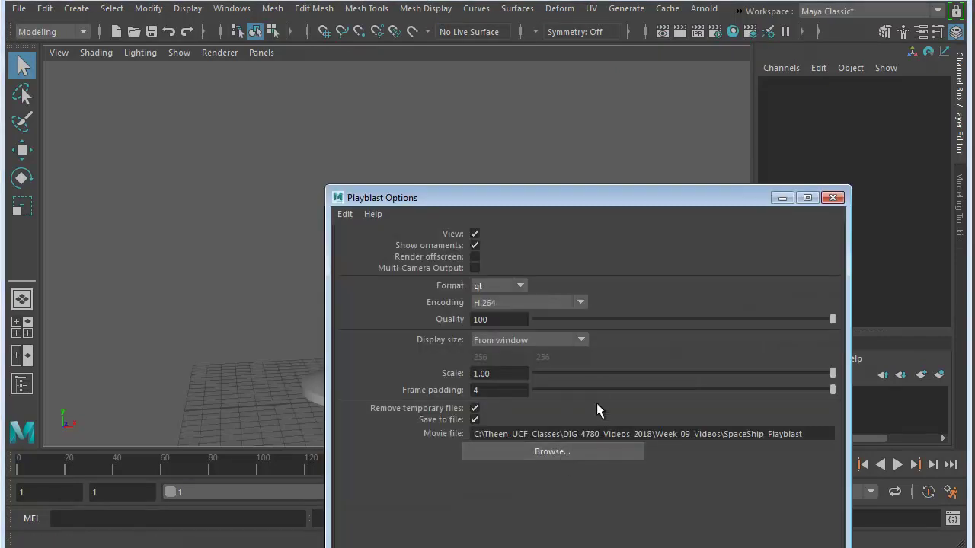
left_click(501, 340)
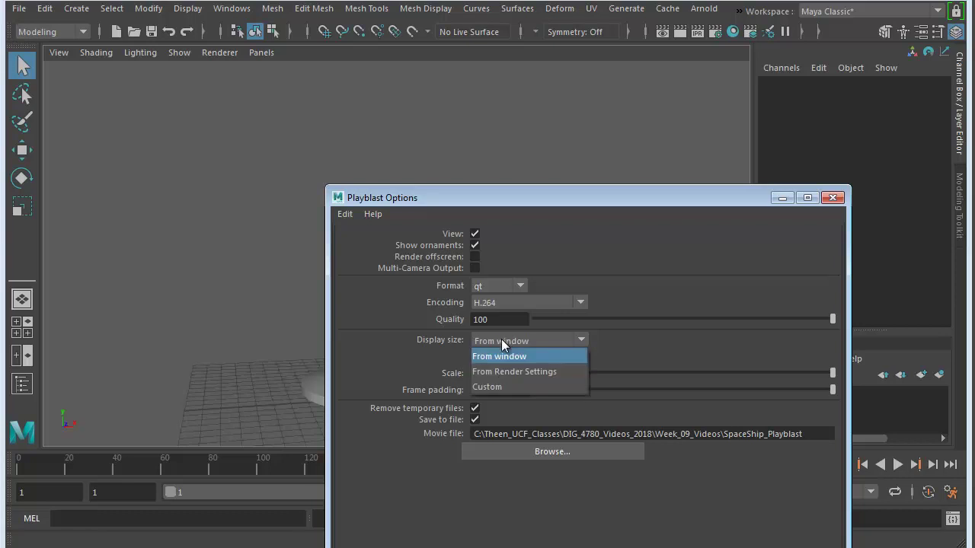
left_click(513, 371)
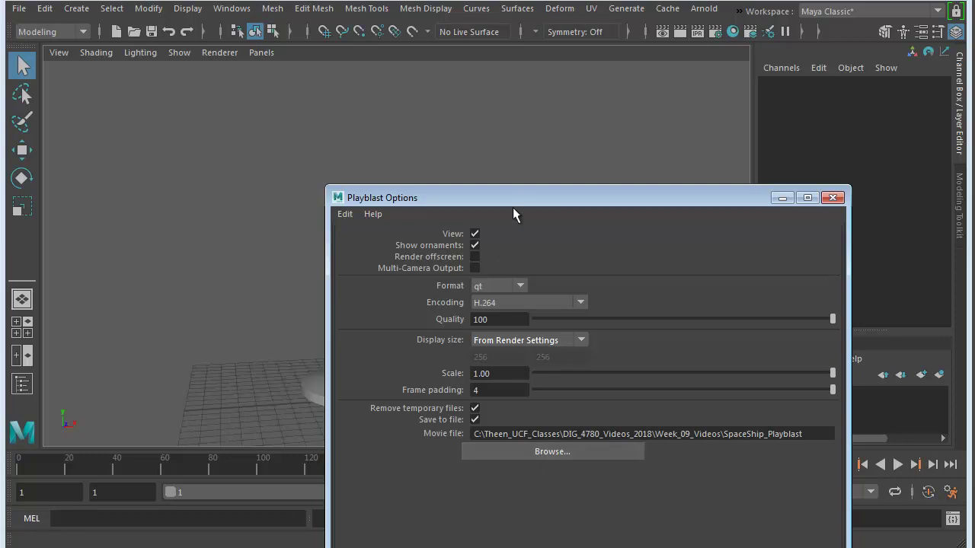
left_click_drag(513, 215, 478, 85)
left_click(371, 453)
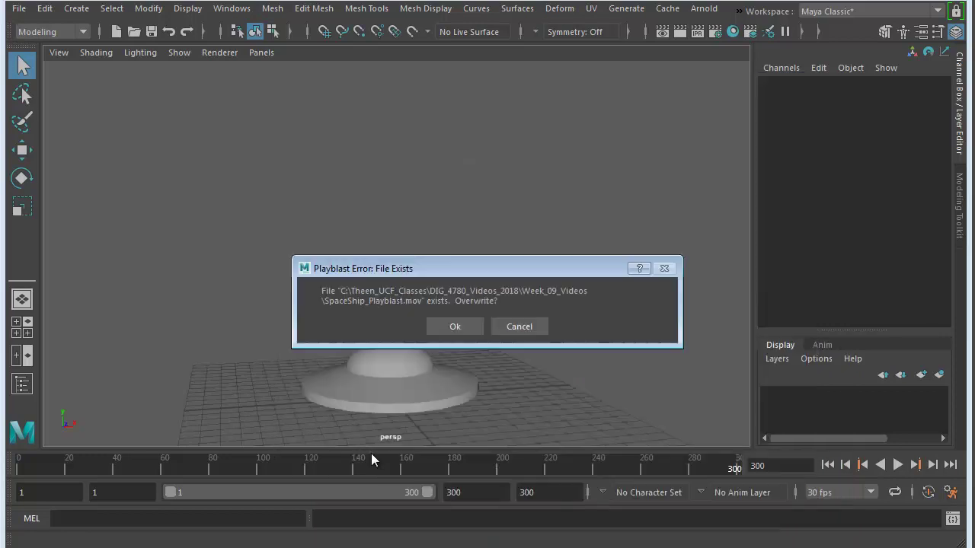
Confirm overwriting SpaceShip_Playblast.mov and shift the playing movie's window to the right.
left_click(454, 328)
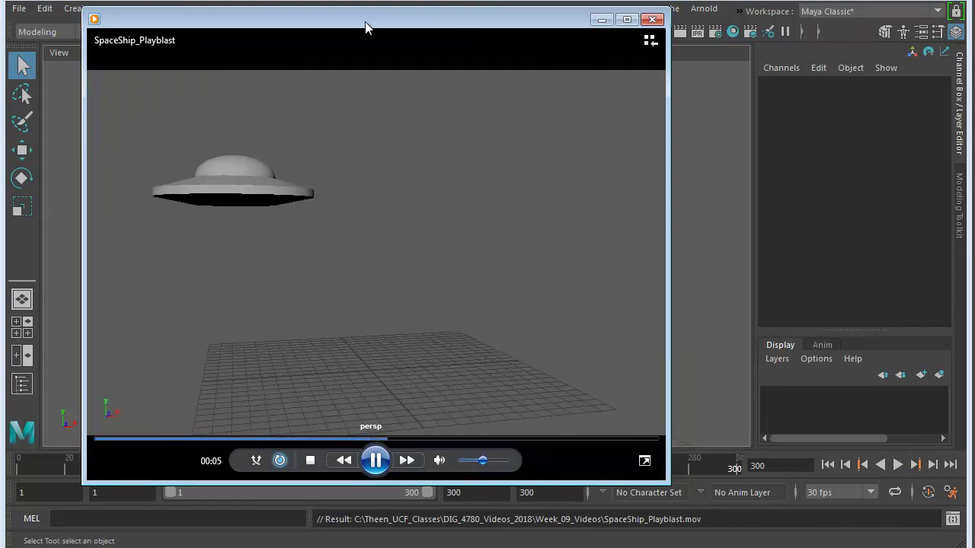
left_click_drag(365, 27, 506, 26)
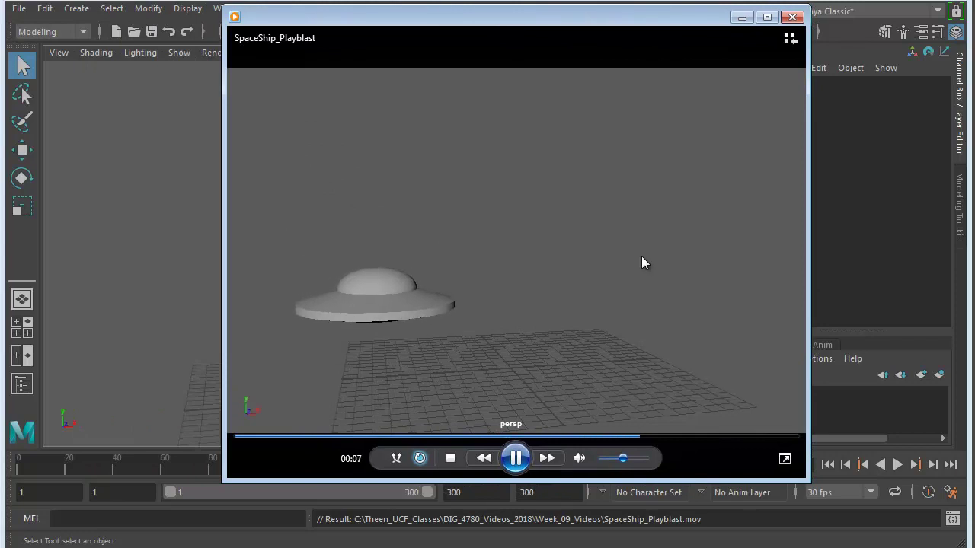